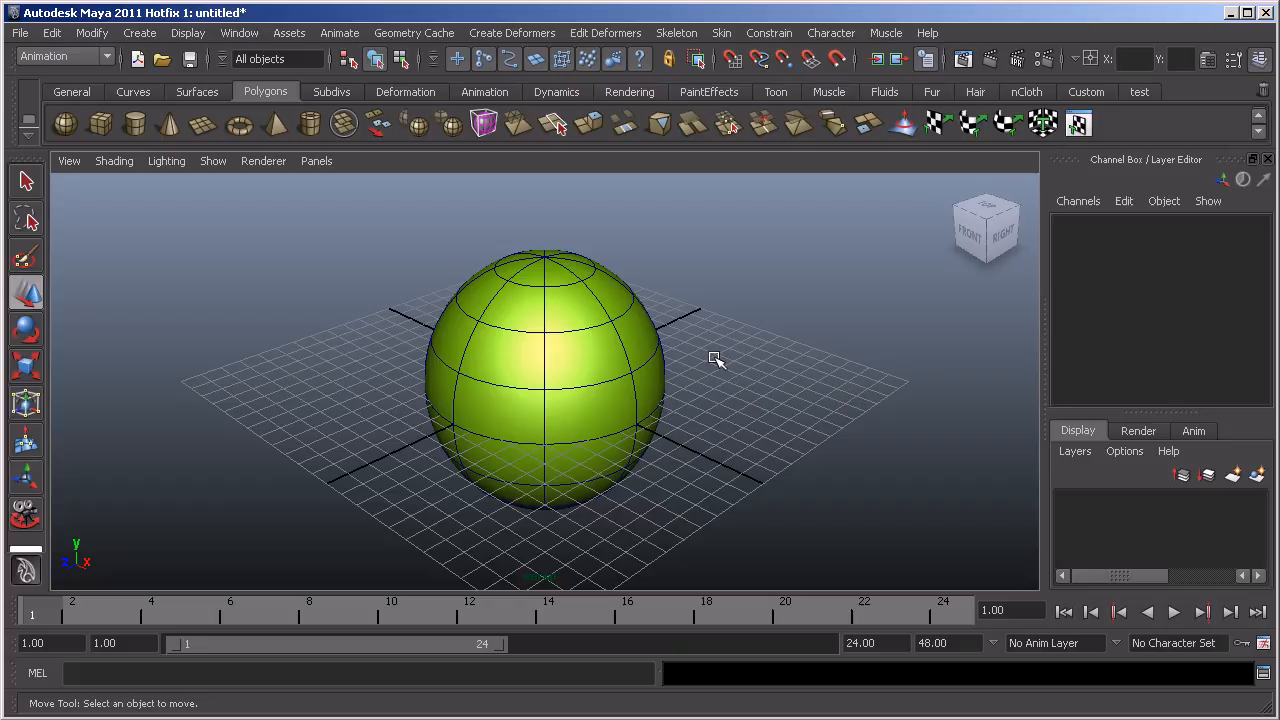
Maximize the side orthographic view and show the sphere smooth shaded instead of as a wireframe
{"action": "key", "text": "space"}
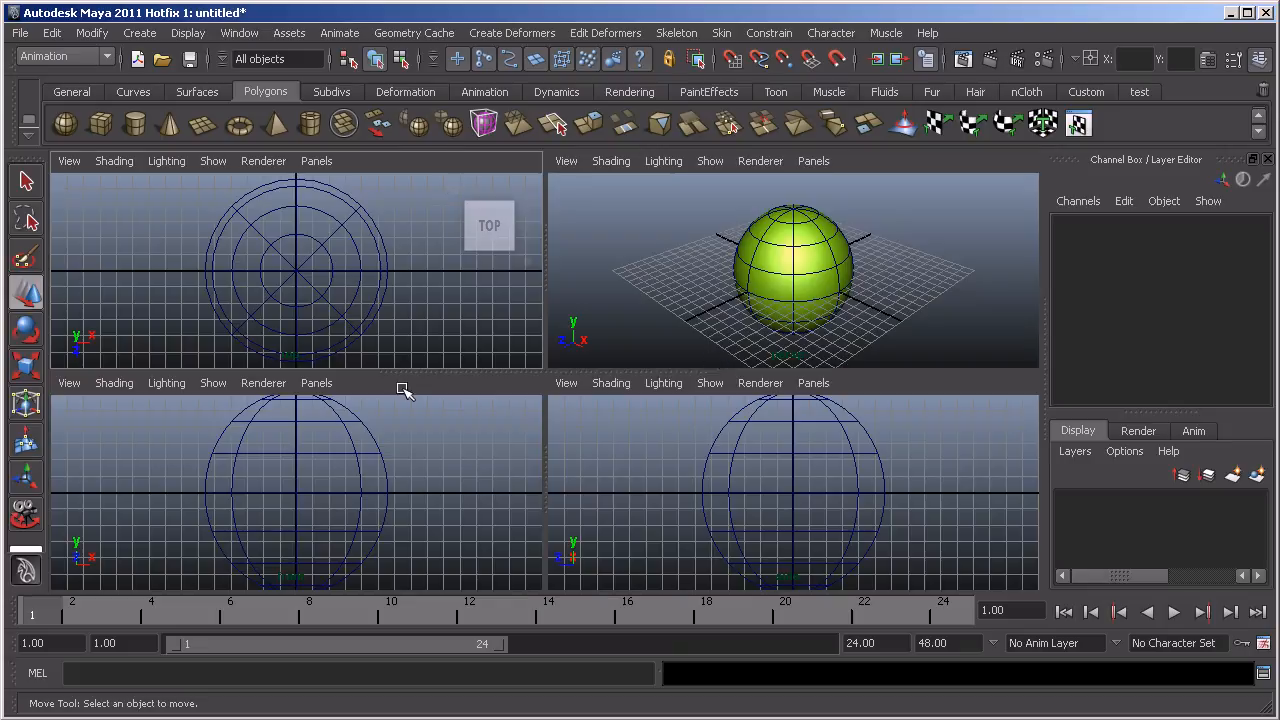
{"action": "left_click", "coordinate": [650, 498]}
{"action": "key", "text": "space"}
{"action": "key", "text": "5"}
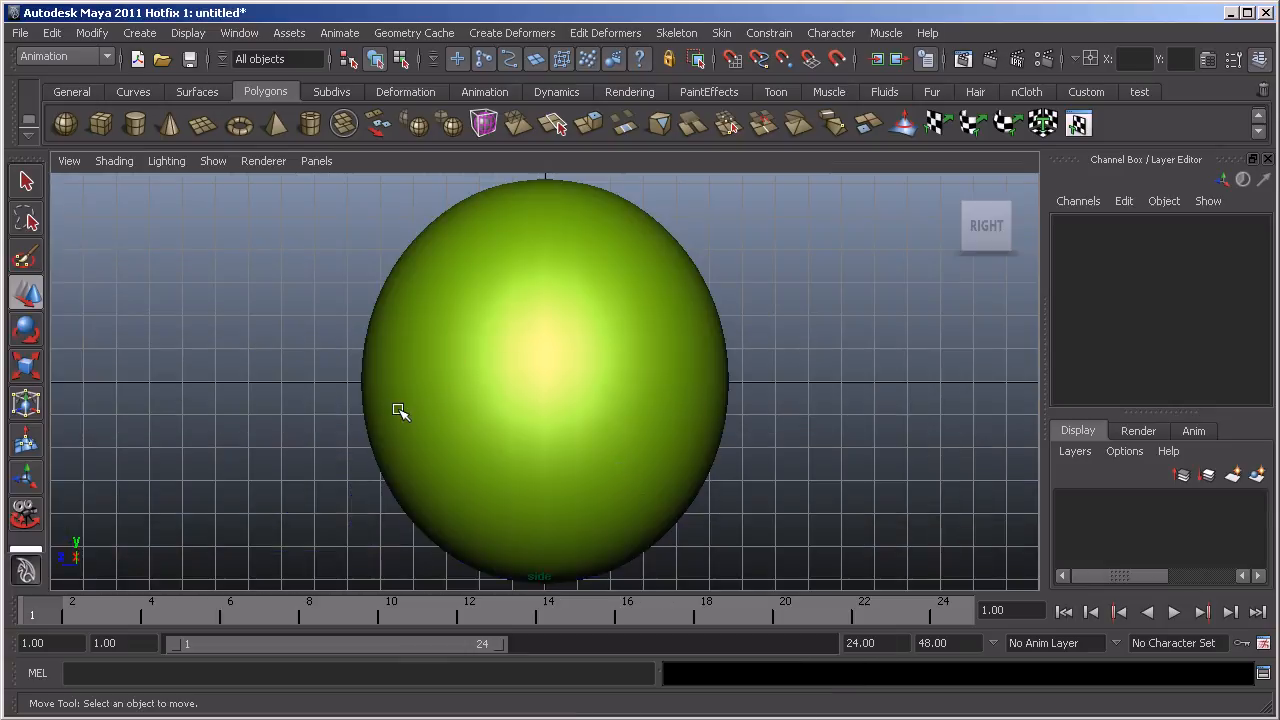
Pan and zoom the side view around the sphere, and try to tumble the orthographic camera
{"action": "middle_click_drag", "start_coordinate": [400, 354], "coordinate": [240, 399], "text": "alt"}
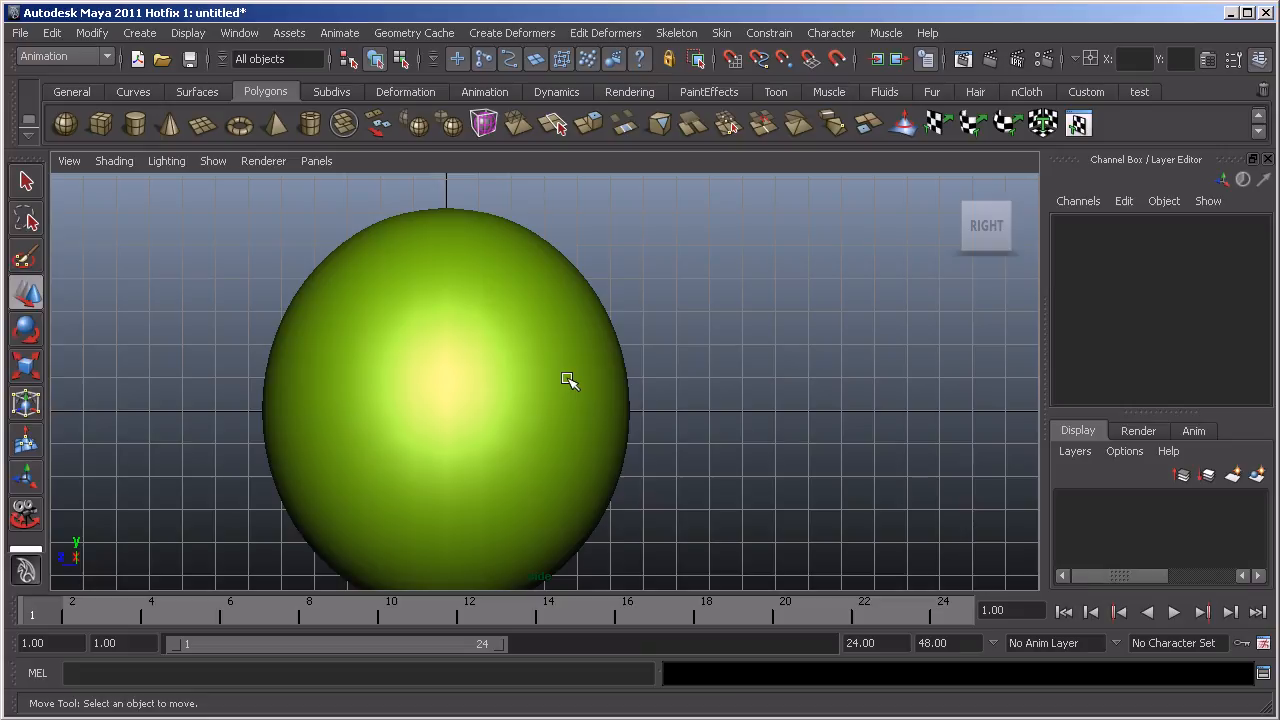
{"action": "right_click_drag", "start_coordinate": [623, 369], "coordinate": [228, 420], "text": "alt"}
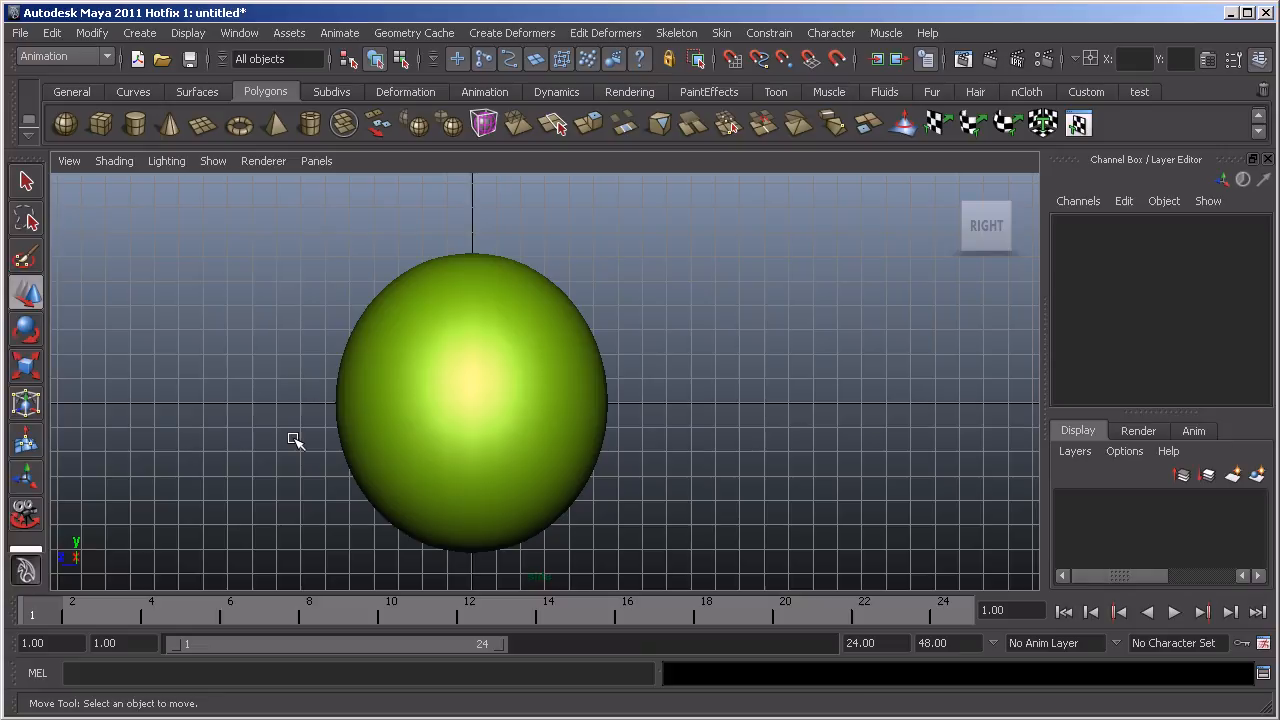
{"action": "middle_click_drag", "start_coordinate": [266, 432], "coordinate": [324, 398], "text": "alt"}
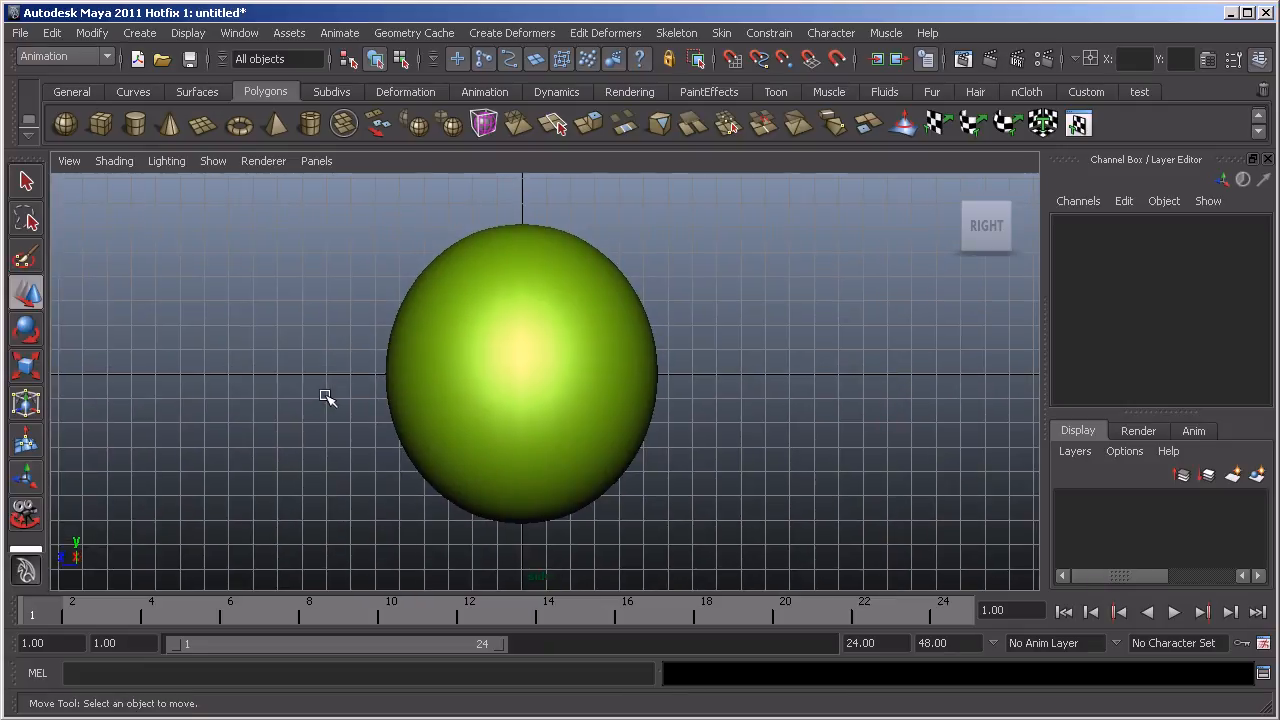
{"action": "left_click_drag", "start_coordinate": [326, 397], "coordinate": [383, 410], "text": "alt"}
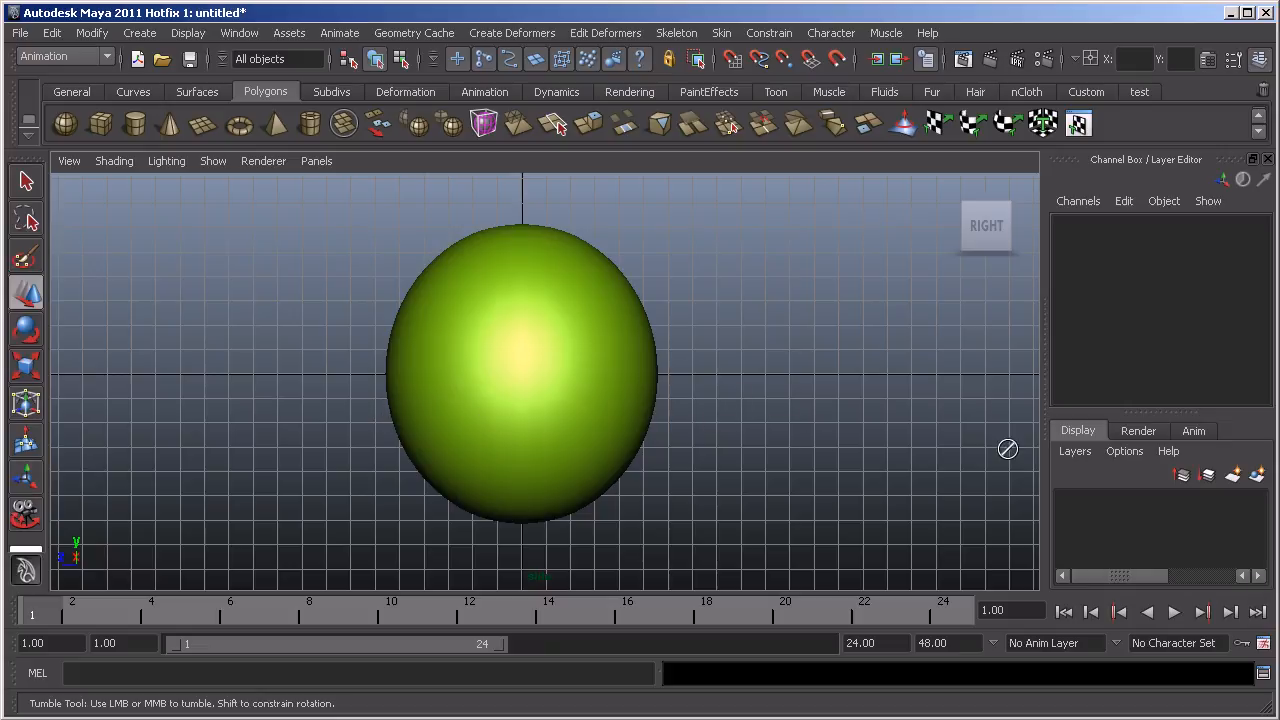
{"action": "middle_click_drag", "start_coordinate": [515, 380], "coordinate": [541, 390], "text": "alt"}
{"action": "right_click_drag", "start_coordinate": [550, 383], "coordinate": [429, 400], "text": "alt"}
{"action": "middle_click_drag", "start_coordinate": [429, 400], "coordinate": [608, 422], "text": "alt"}
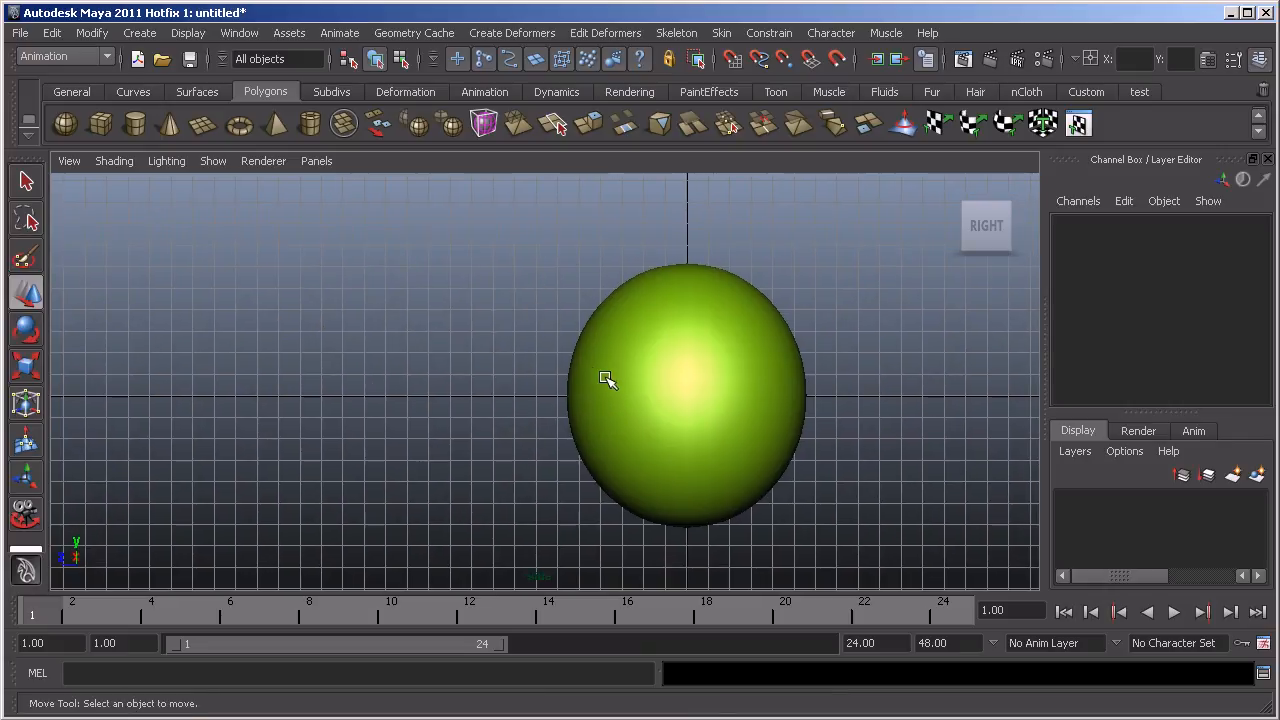
{"action": "middle_click_drag", "start_coordinate": [651, 400], "coordinate": [708, 349], "text": "alt"}
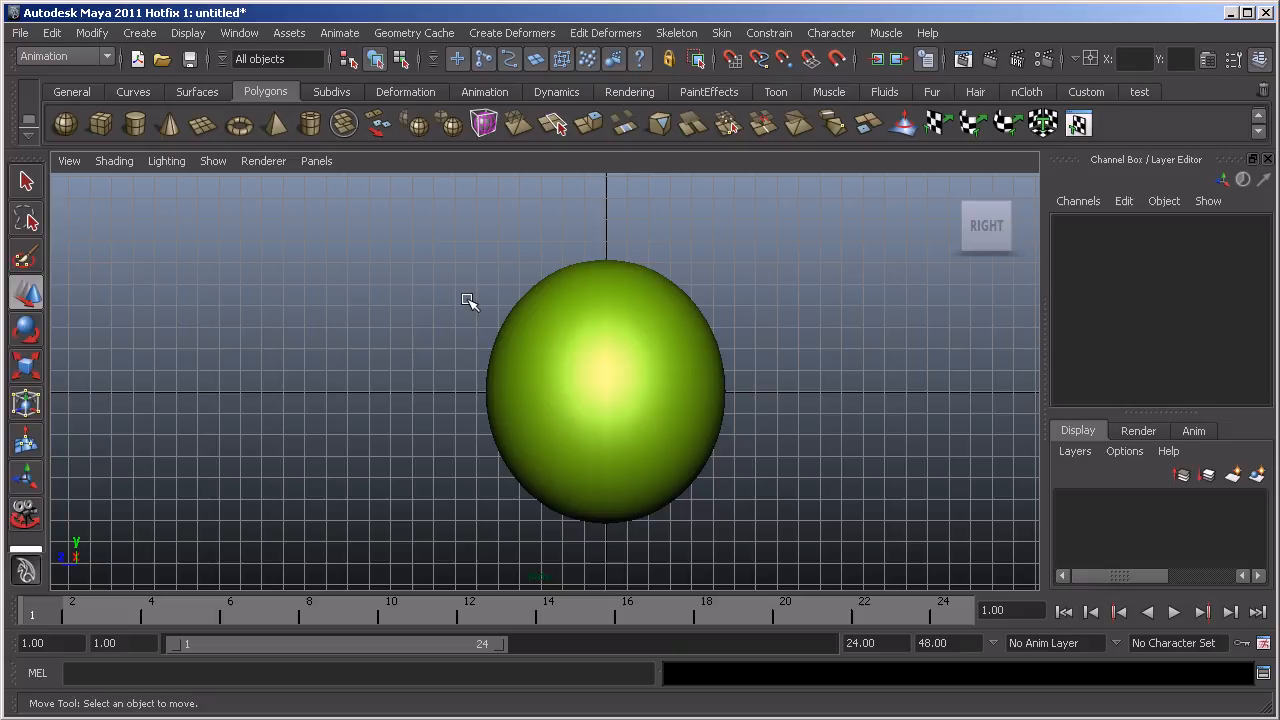
Switch the workspace to the saved Hypershade/Persp layout
{"action": "left_click", "coordinate": [316, 162]}
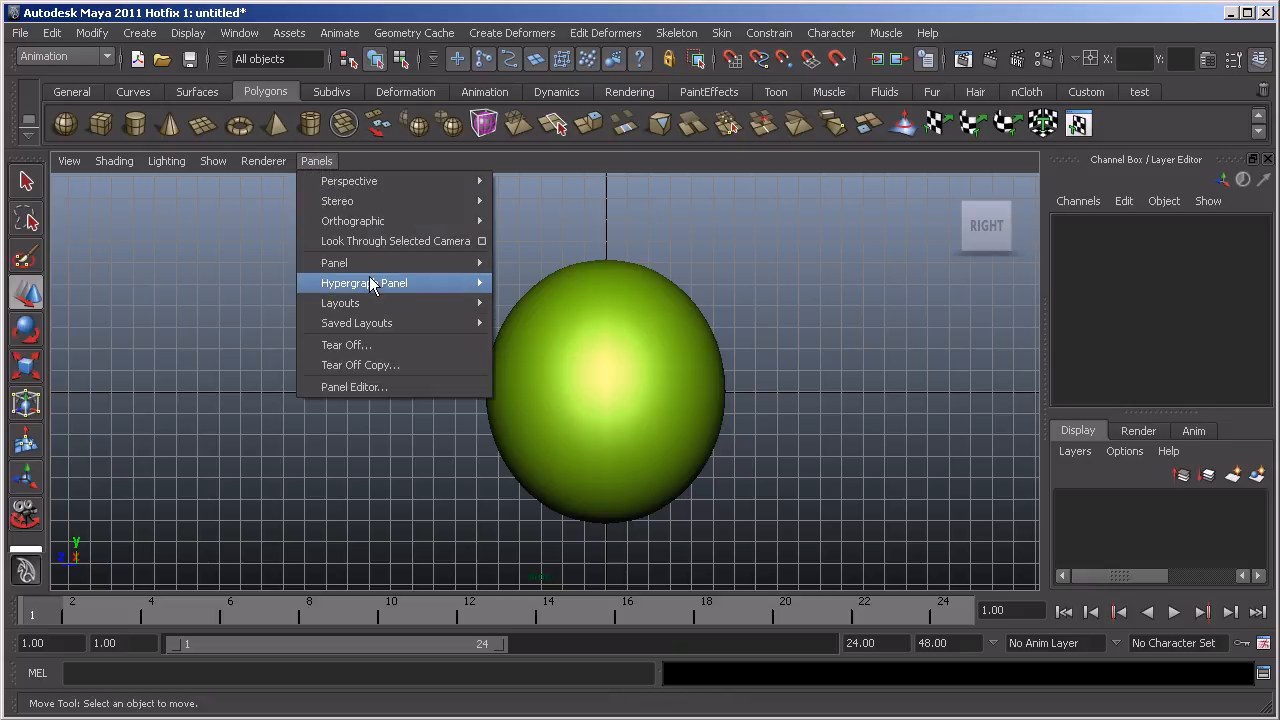
{"action": "mouse_move", "coordinate": [414, 324]}
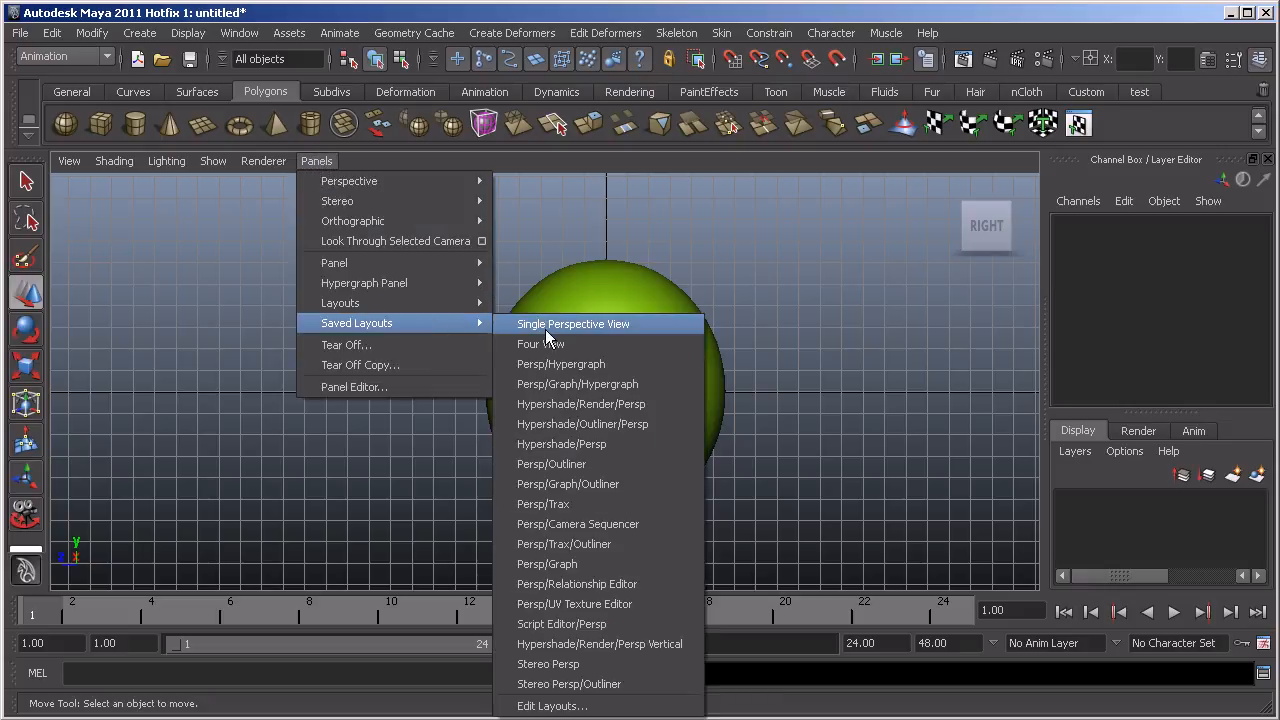
{"action": "left_click", "coordinate": [552, 446]}
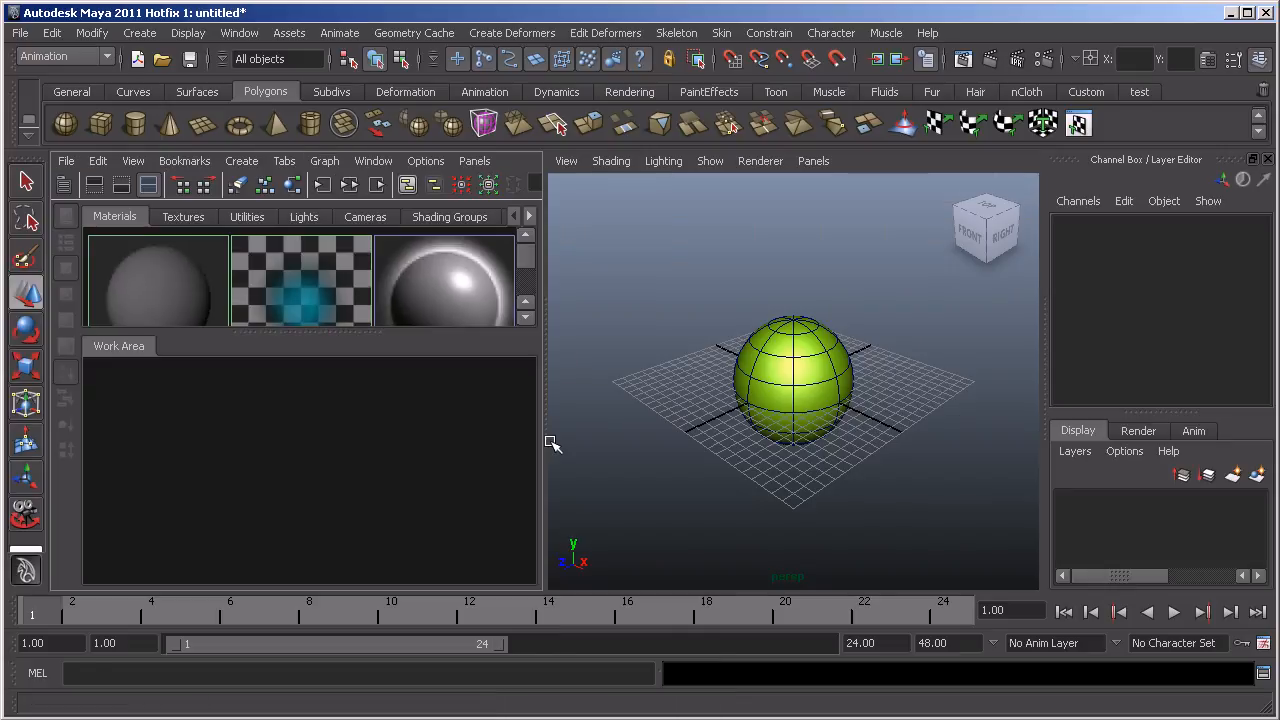
Enlarge the Hypershade material area with smaller swatches and place the blinn1 material in the work area
{"action": "left_click_drag", "start_coordinate": [337, 335], "coordinate": [337, 438]}
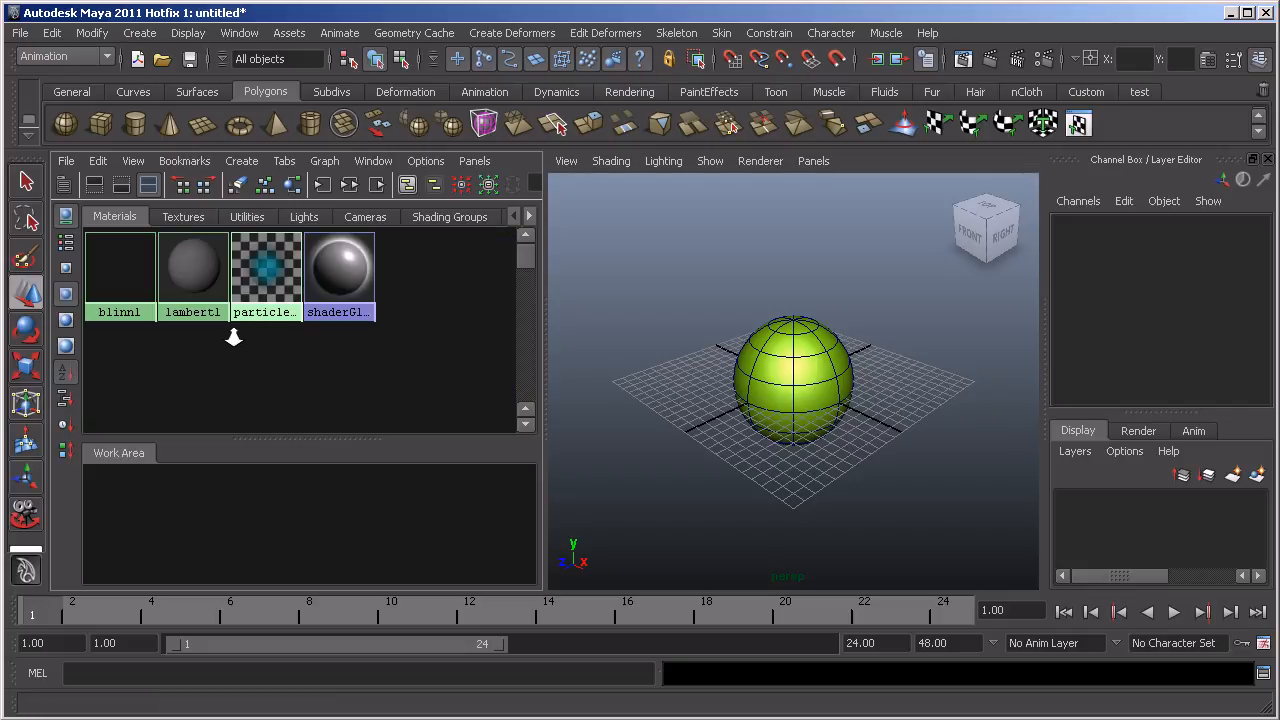
{"action": "mouse_move", "coordinate": [142, 338]}
{"action": "right_mouse_down", "text": "alt"}
{"action": "mouse_move", "coordinate": [476, 350]}
{"action": "mouse_move", "coordinate": [144, 342]}
{"action": "right_mouse_up", "text": "alt"}
{"action": "middle_click_drag", "start_coordinate": [105, 252], "coordinate": [224, 516]}
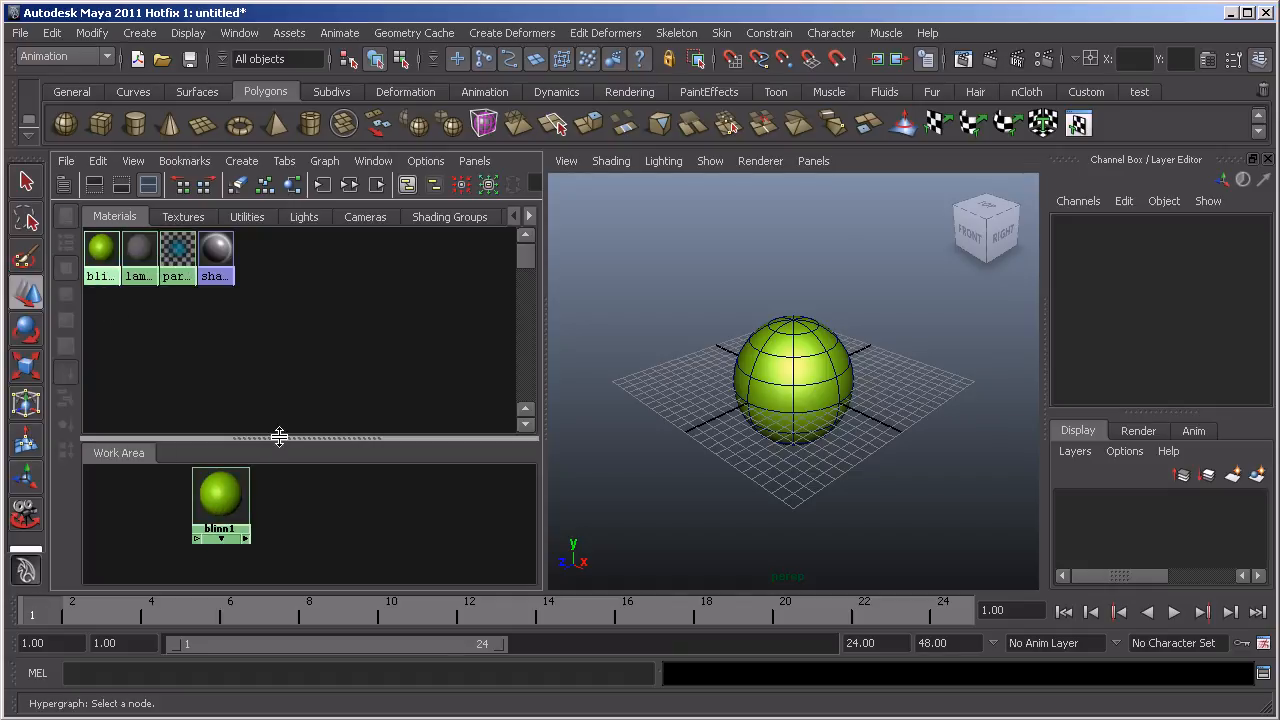
Give the Hypershade work area more height and inspect the blinn1 node by panning and zooming around it
{"action": "left_click_drag", "start_coordinate": [280, 437], "coordinate": [281, 288]}
{"action": "middle_click_drag", "start_coordinate": [200, 406], "coordinate": [284, 458], "text": "alt"}
{"action": "right_click_drag", "start_coordinate": [242, 458], "coordinate": [192, 423], "text": "alt"}
{"action": "middle_click_drag", "start_coordinate": [173, 441], "coordinate": [121, 472], "text": "alt"}
{"action": "middle_click_drag", "start_coordinate": [306, 450], "coordinate": [428, 528], "text": "alt"}
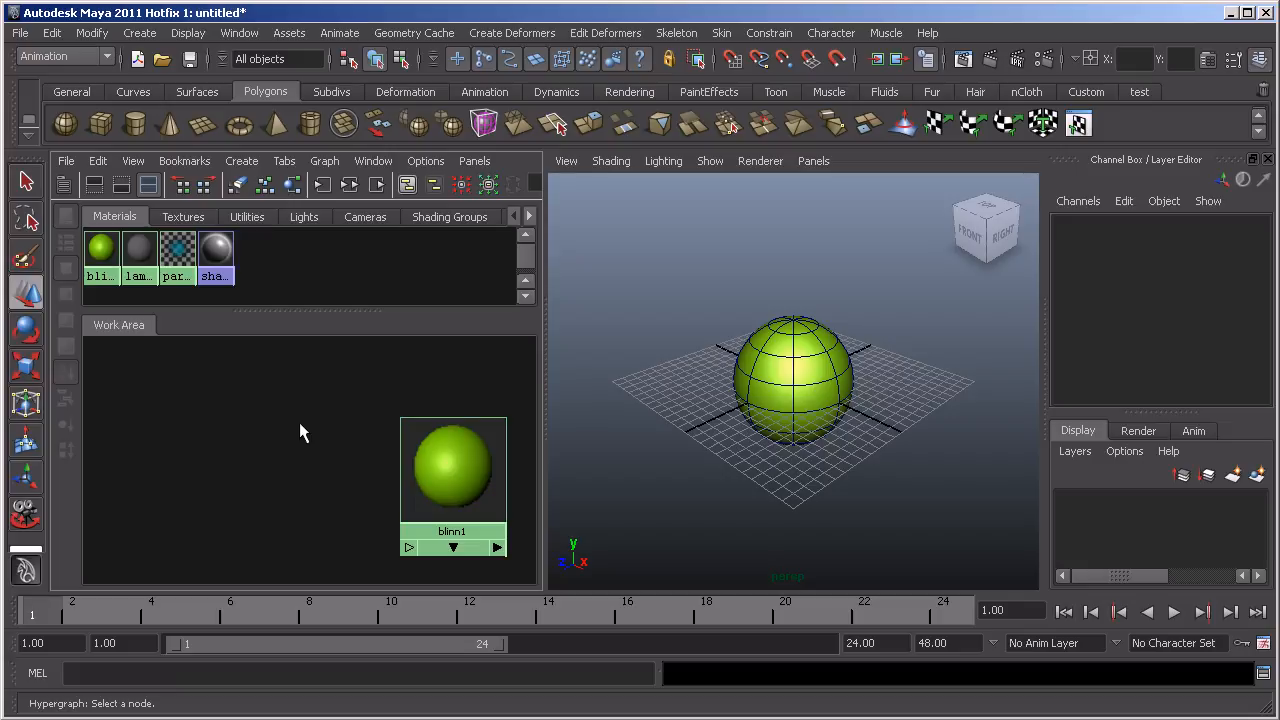
Zoom far out in the work area, select the blinn1 node and frame it
{"action": "scroll", "coordinate": [394, 424], "scroll_direction": "down", "scroll_amount": 10}
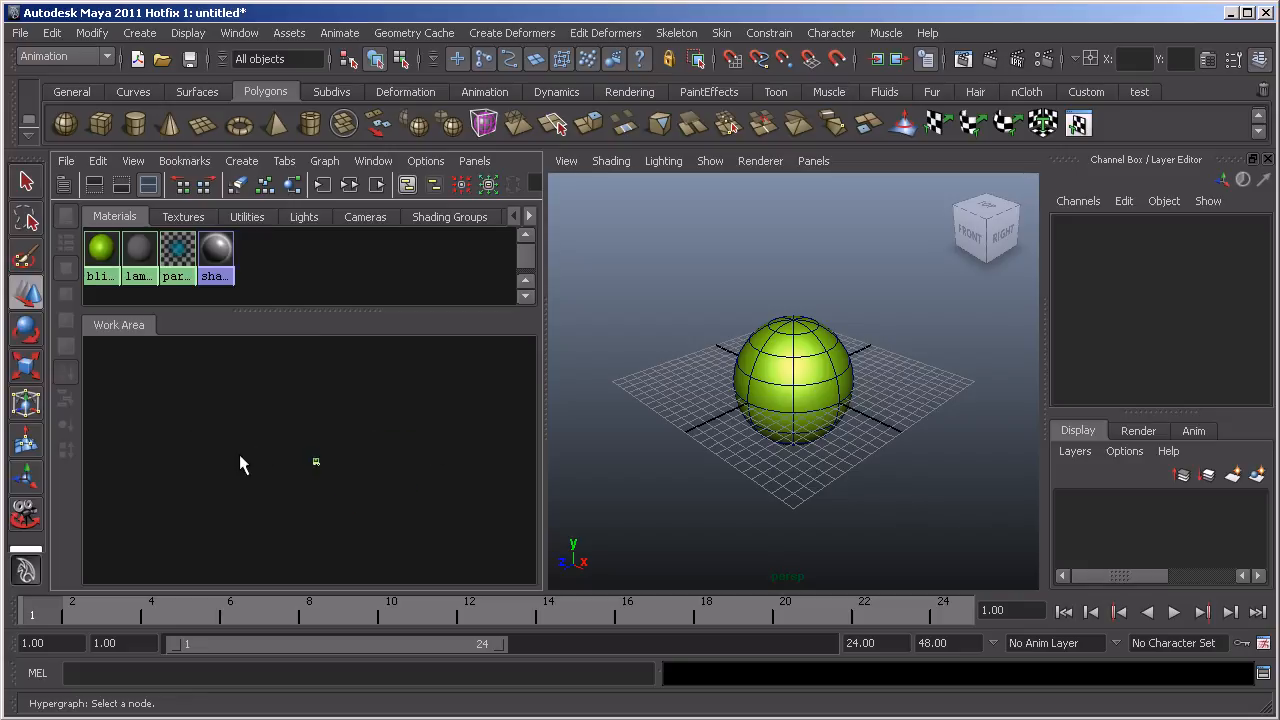
{"action": "left_click_drag", "start_coordinate": [360, 440], "coordinate": [264, 492]}
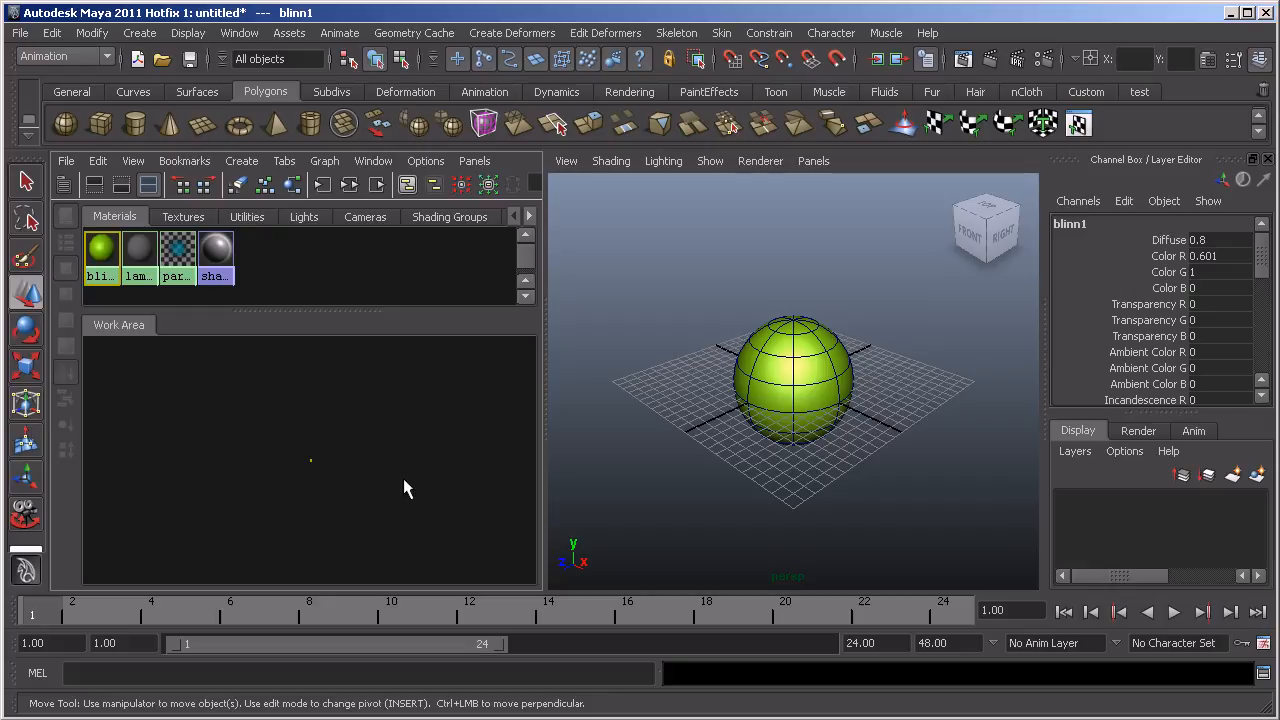
{"action": "key", "text": "f"}
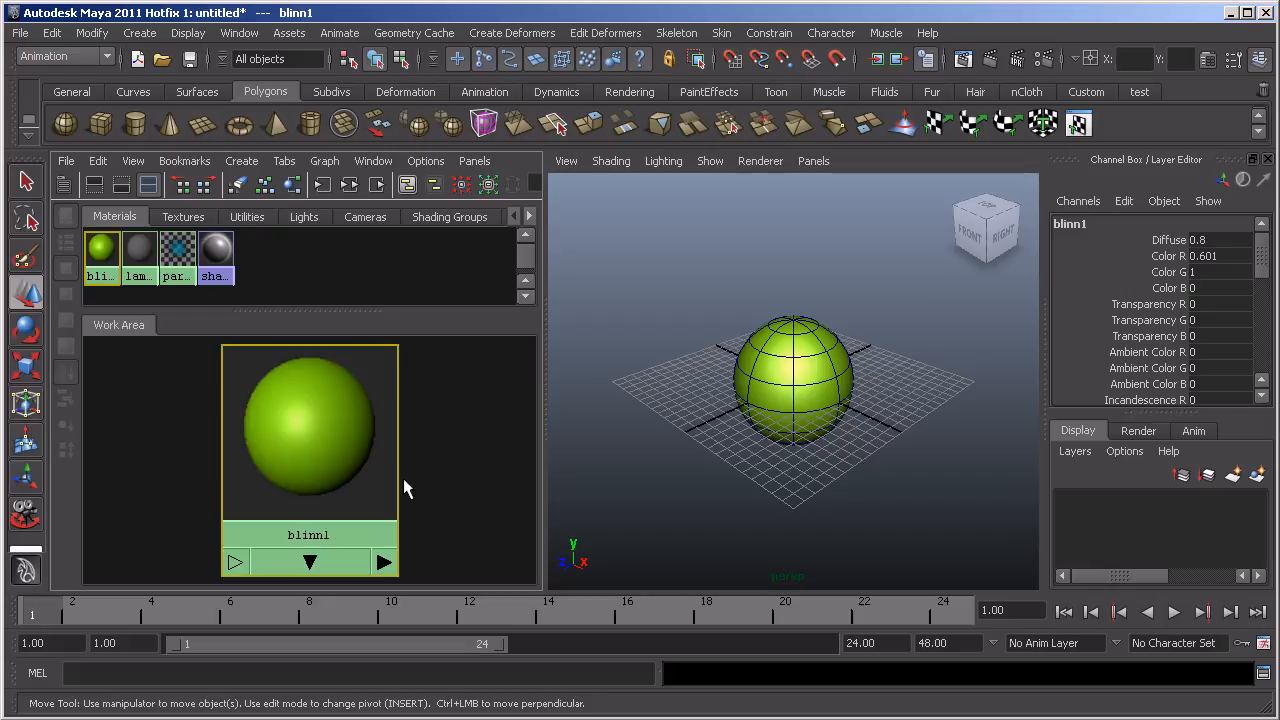
Select the sphere in the perspective view and switch that viewport to the side orthographic camera
{"action": "left_click_drag", "start_coordinate": [723, 358], "coordinate": [878, 453]}
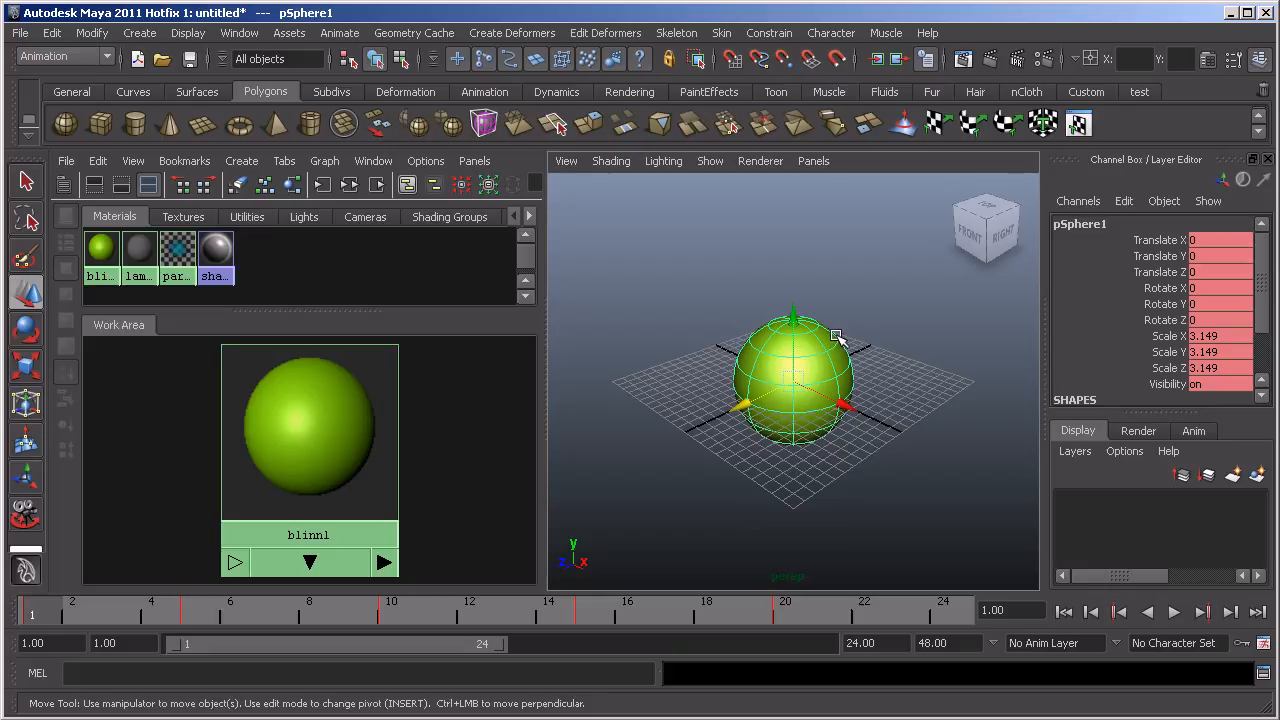
{"action": "scroll", "coordinate": [837, 337], "scroll_direction": "up", "scroll_amount": 3}
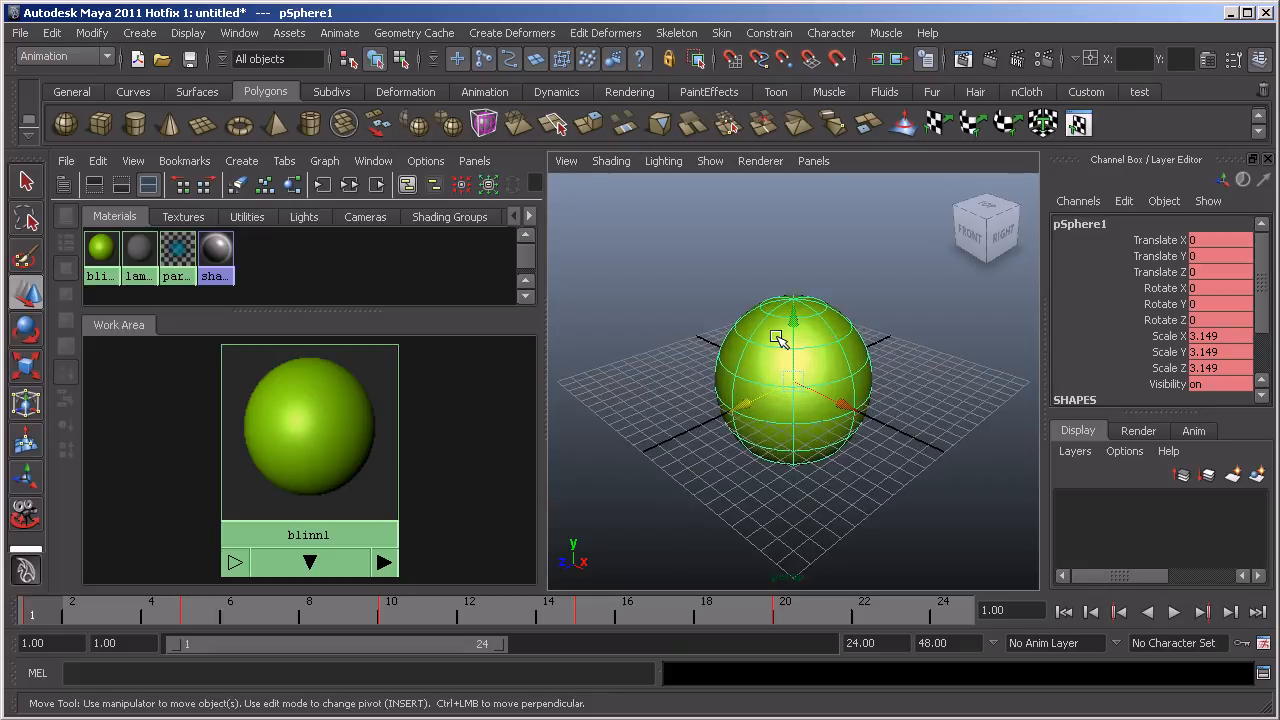
{"action": "left_click", "coordinate": [813, 161]}
{"action": "mouse_move", "coordinate": [830, 221]}
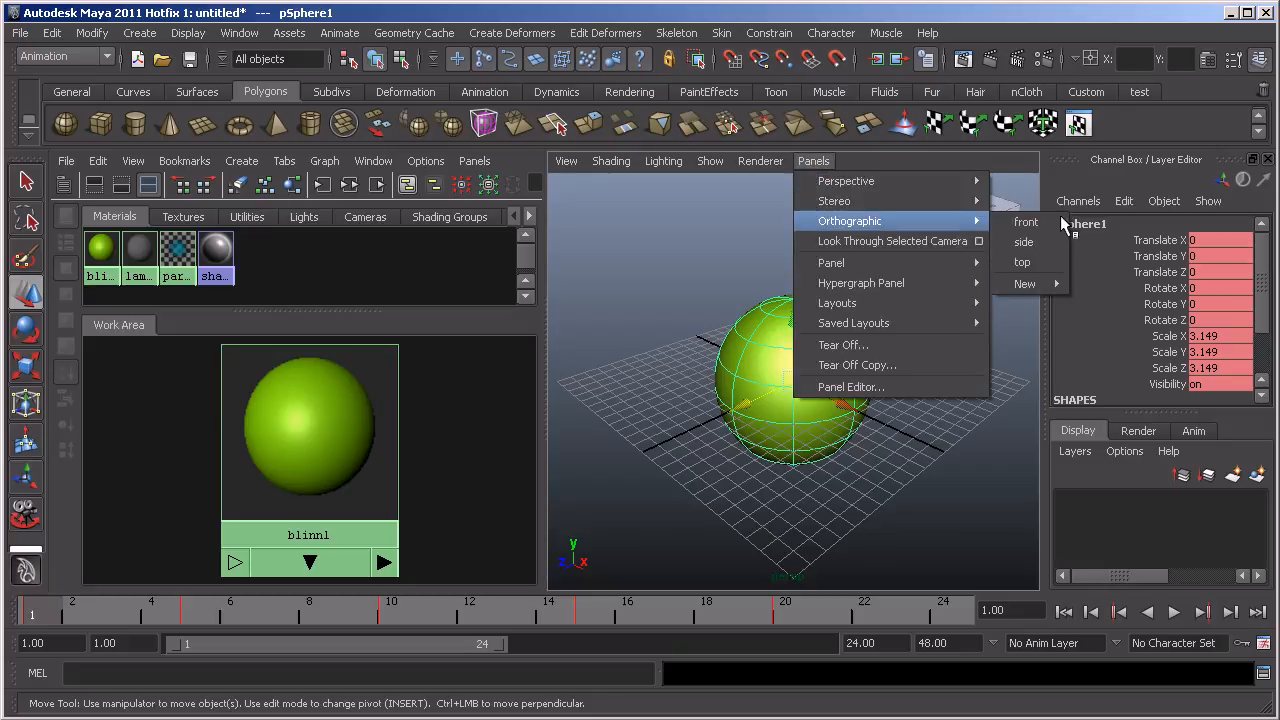
{"action": "left_click", "coordinate": [1038, 250]}
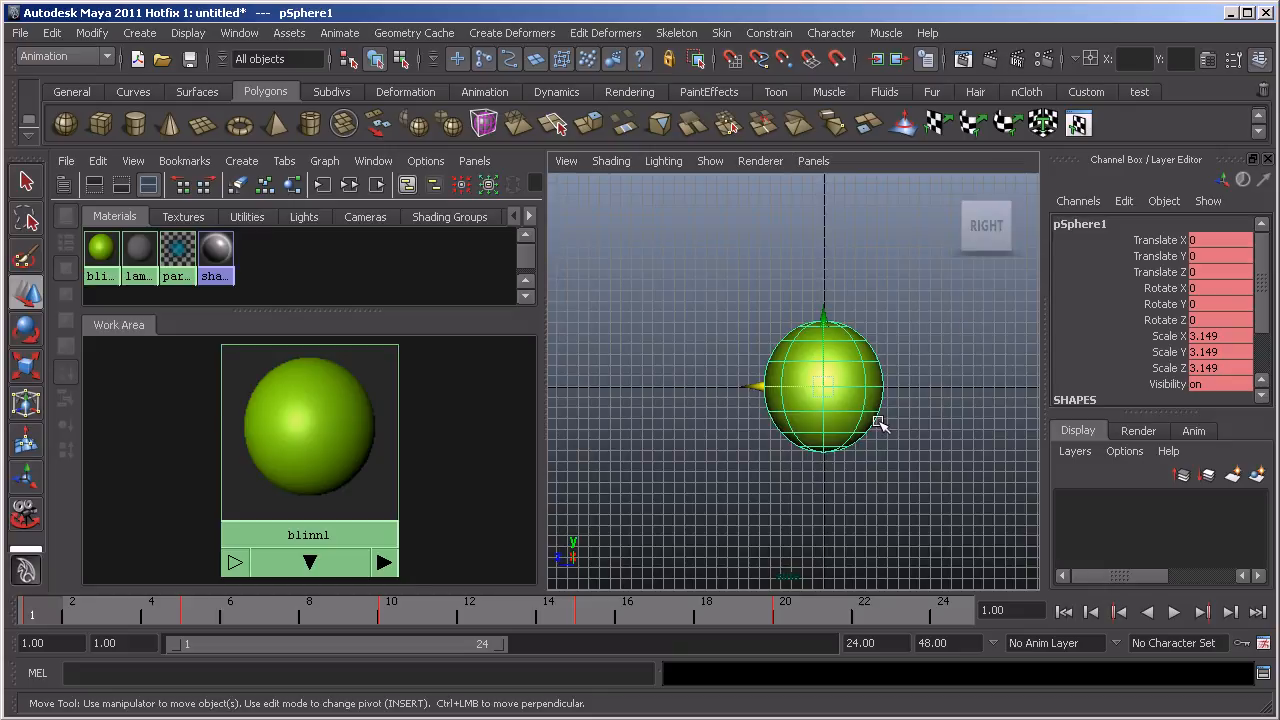
Move the side view far away from the sphere and frame the selected sphere again
{"action": "scroll", "coordinate": [877, 423], "scroll_direction": "down", "scroll_amount": 8}
{"action": "scroll", "coordinate": [852, 420], "scroll_direction": "down", "scroll_amount": 3}
{"action": "middle_click_drag", "start_coordinate": [694, 420], "coordinate": [886, 480], "text": "alt"}
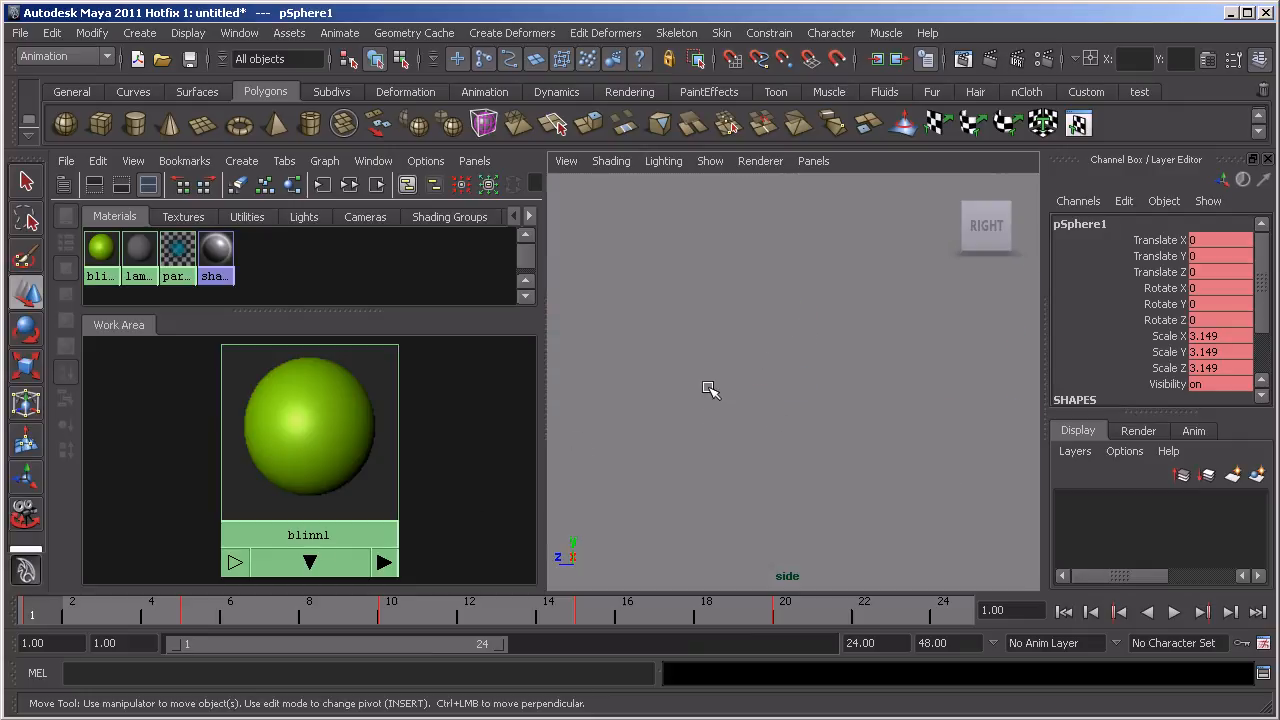
{"action": "key", "text": "f"}
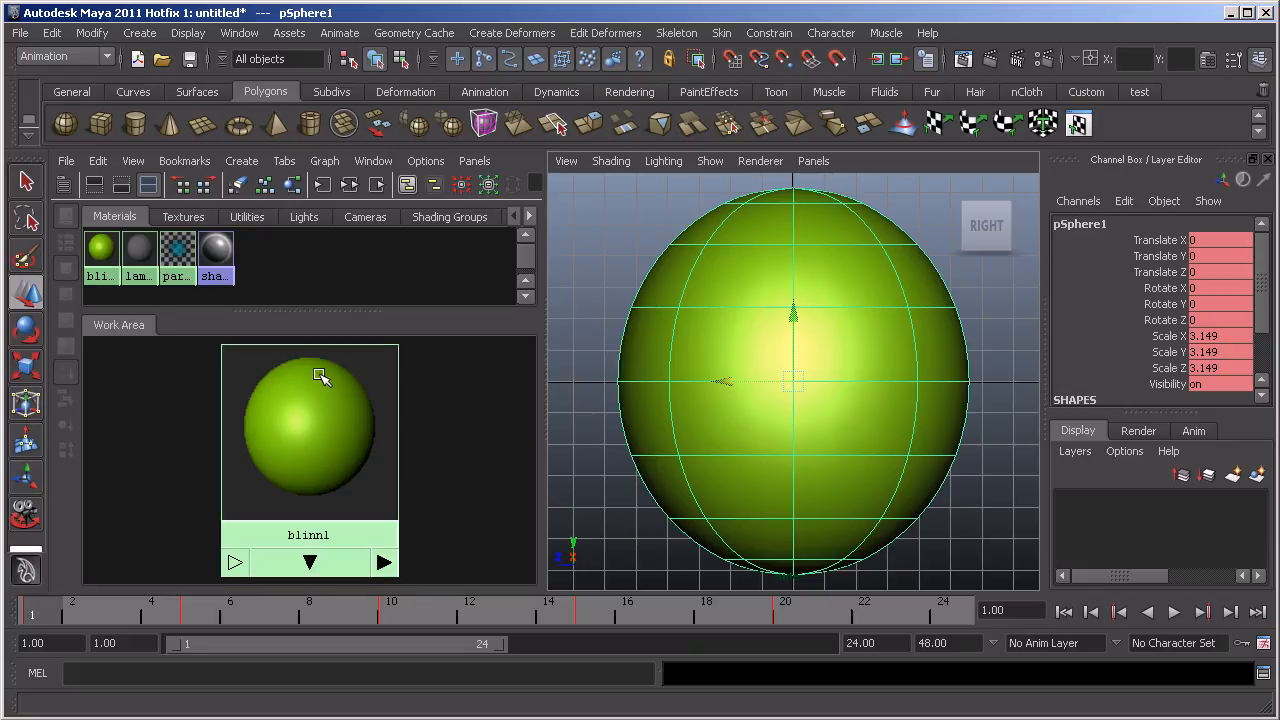
Replace the Hypershade panel with the Graph Editor
{"action": "left_click", "coordinate": [470, 160]}
{"action": "mouse_move", "coordinate": [520, 224]}
{"action": "mouse_move", "coordinate": [523, 264]}
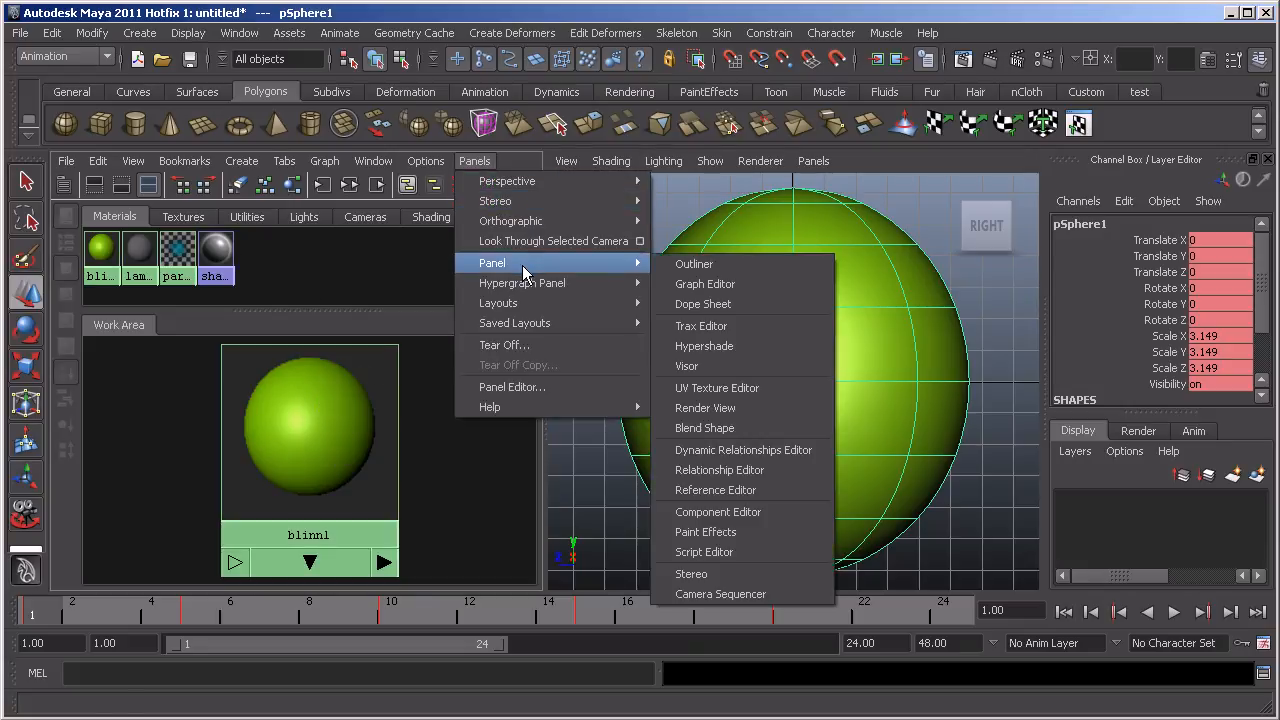
{"action": "left_click", "coordinate": [775, 285]}
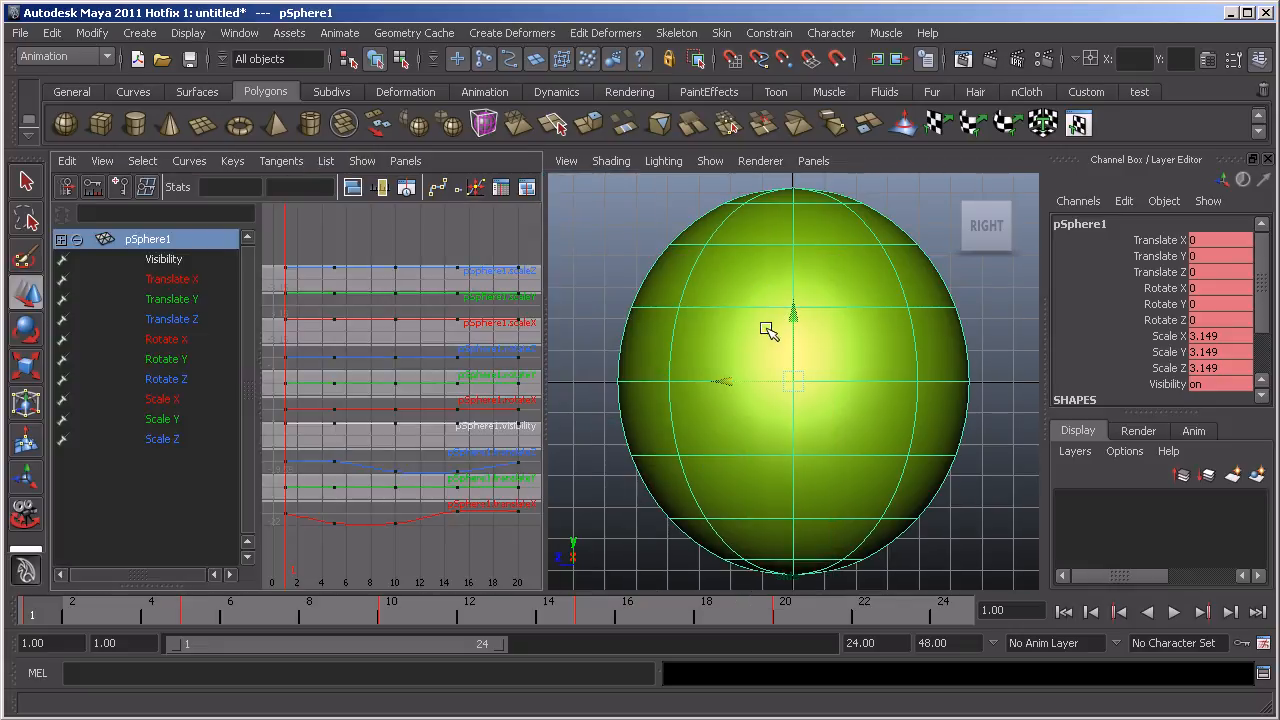
Return the side viewport to the perspective view and preview the sphere's animation, ending at frame 1
{"action": "key", "text": "space"}
{"action": "left_click_drag", "start_coordinate": [766, 330], "coordinate": [767, 268]}
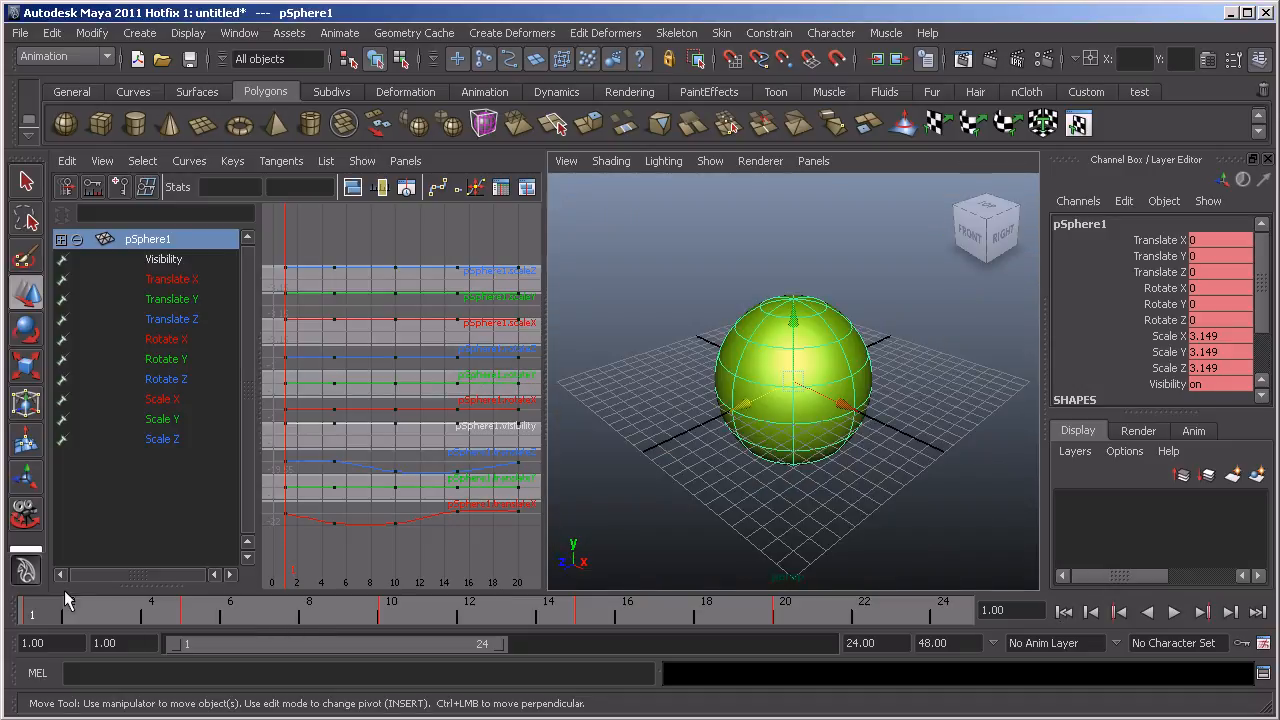
{"action": "key", "text": "alt+v"}
{"action": "mouse_move", "coordinate": [633, 612]}
{"action": "left_mouse_down"}
{"action": "mouse_move", "coordinate": [45, 612]}
{"action": "mouse_move", "coordinate": [38, 597]}
{"action": "left_mouse_up"}
Examine the sphere's animation curves by panning and zooming around the Graph Editor
{"action": "right_click_drag", "start_coordinate": [299, 524], "coordinate": [427, 530], "text": "alt"}
{"action": "mouse_move", "coordinate": [366, 553]}
{"action": "middle_mouse_down", "text": "alt"}
{"action": "mouse_move", "coordinate": [469, 383]}
{"action": "mouse_move", "coordinate": [466, 350]}
{"action": "middle_mouse_up", "text": "alt"}
{"action": "middle_click_drag", "start_coordinate": [371, 481], "coordinate": [476, 332], "text": "alt"}
{"action": "middle_click_drag", "start_coordinate": [396, 463], "coordinate": [490, 330], "text": "alt"}
{"action": "middle_click_drag", "start_coordinate": [392, 450], "coordinate": [491, 331], "text": "alt"}
{"action": "mouse_move", "coordinate": [290, 410]}
{"action": "middle_mouse_down", "text": "alt"}
{"action": "mouse_move", "coordinate": [445, 450]}
{"action": "mouse_move", "coordinate": [358, 423]}
{"action": "middle_mouse_up", "text": "alt"}
{"action": "mouse_move", "coordinate": [407, 446]}
{"action": "middle_mouse_down", "text": "alt"}
{"action": "mouse_move", "coordinate": [337, 457]}
{"action": "mouse_move", "coordinate": [272, 443]}
{"action": "middle_mouse_up", "text": "alt"}
{"action": "middle_click_drag", "start_coordinate": [490, 466], "coordinate": [272, 452], "text": "alt"}
{"action": "middle_click_drag", "start_coordinate": [332, 416], "coordinate": [457, 437], "text": "alt"}
{"action": "right_click_drag", "start_coordinate": [415, 446], "coordinate": [388, 440], "text": "alt"}
{"action": "middle_click_drag", "start_coordinate": [388, 440], "coordinate": [365, 471], "text": "alt"}
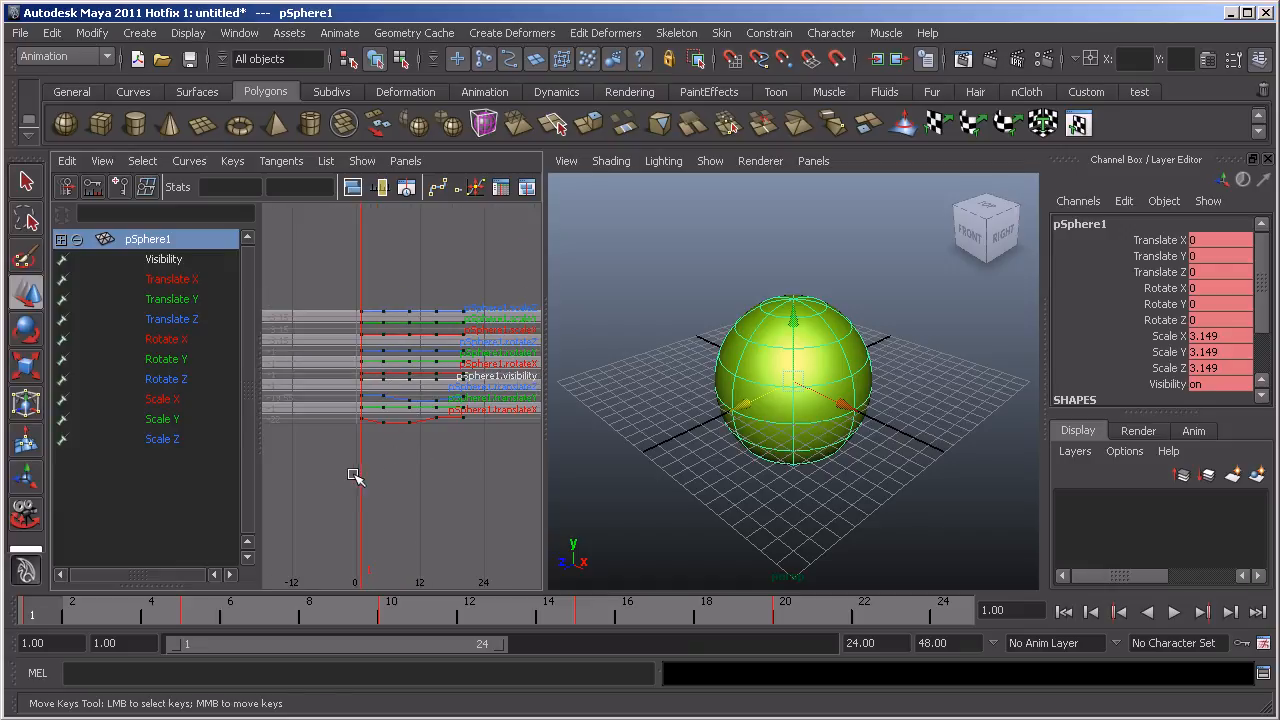
{"action": "mouse_move", "coordinate": [365, 474]}
{"action": "right_mouse_down", "text": "alt"}
{"action": "mouse_move", "coordinate": [366, 459]}
{"action": "mouse_move", "coordinate": [391, 469]}
{"action": "mouse_move", "coordinate": [312, 463]}
{"action": "mouse_move", "coordinate": [411, 451]}
{"action": "mouse_move", "coordinate": [366, 463]}
{"action": "mouse_move", "coordinate": [372, 472]}
{"action": "right_mouse_up", "text": "alt"}
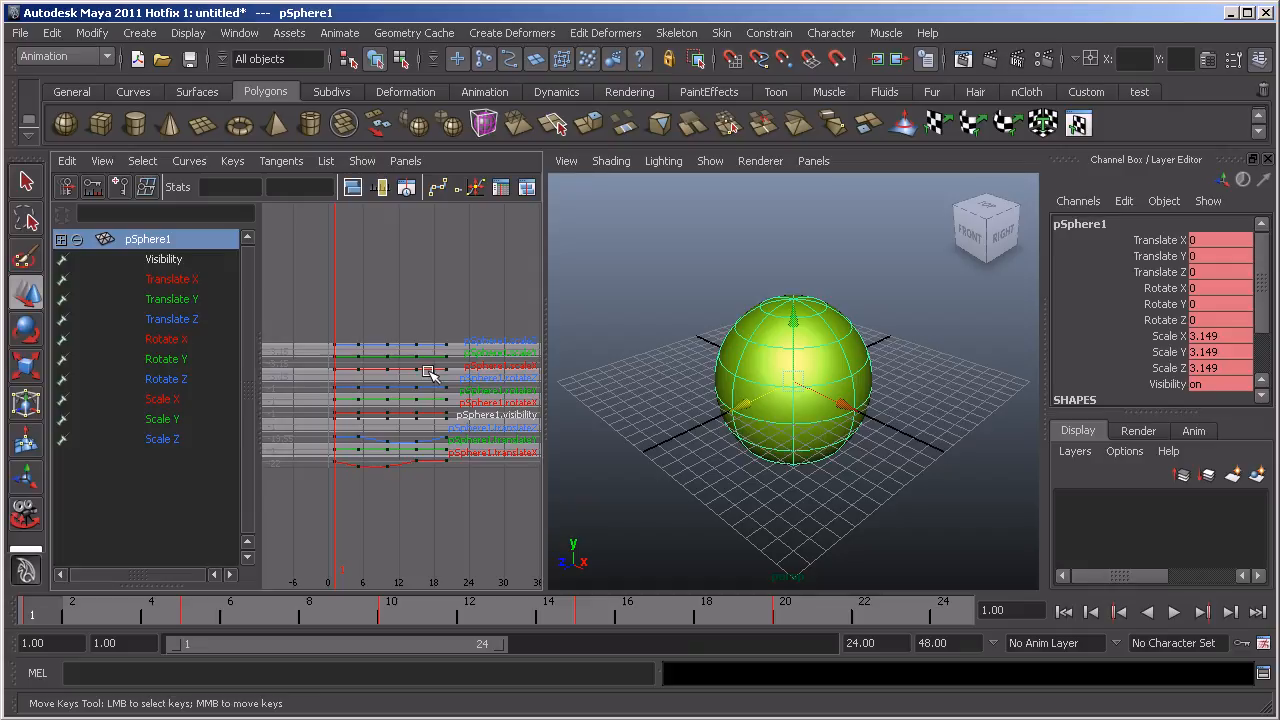
Select a group of Scale Y and Scale Z keys, frame them, and frame all curves in the Graph Editor
{"action": "left_click_drag", "start_coordinate": [403, 328], "coordinate": [348, 360]}
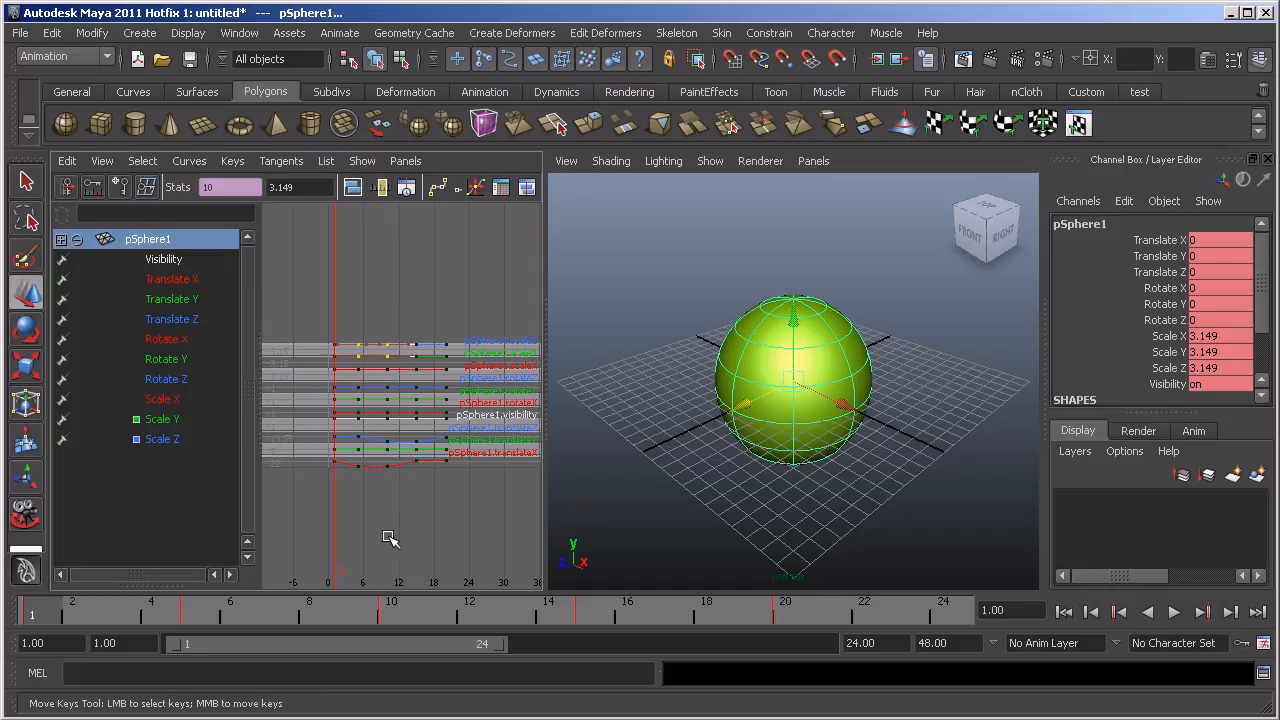
{"action": "key", "text": "f"}
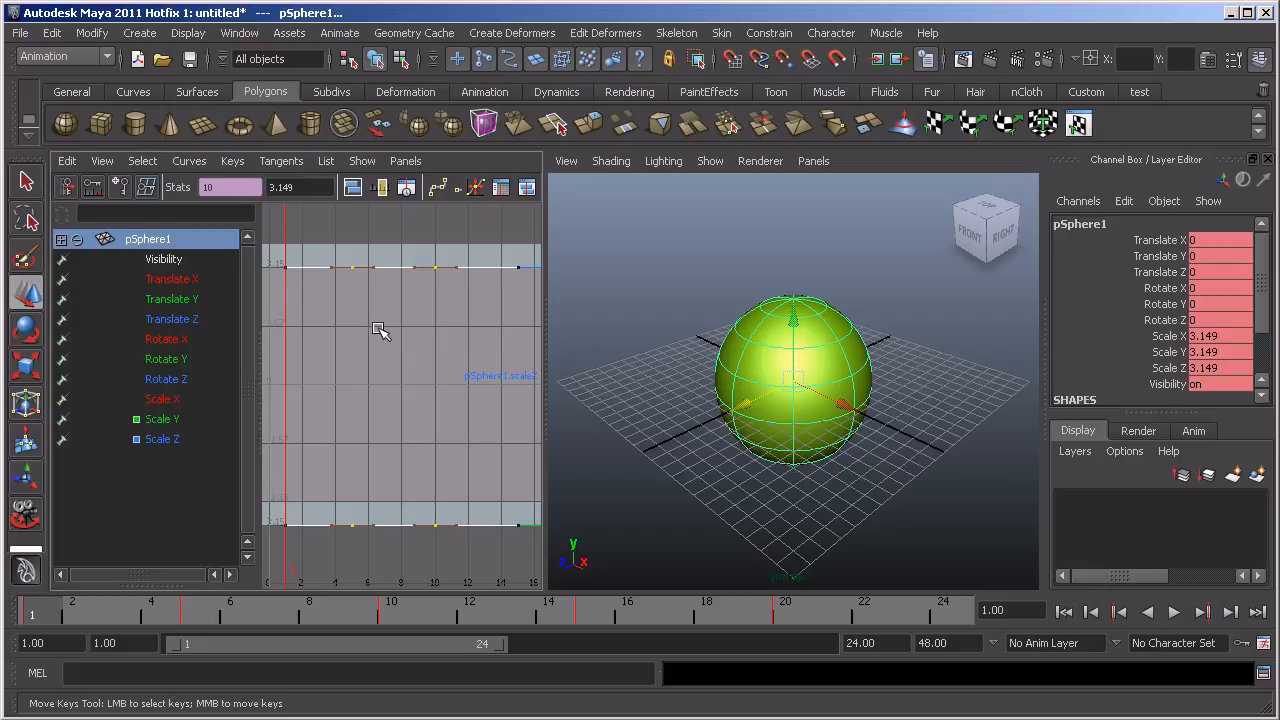
{"action": "key", "text": "a"}
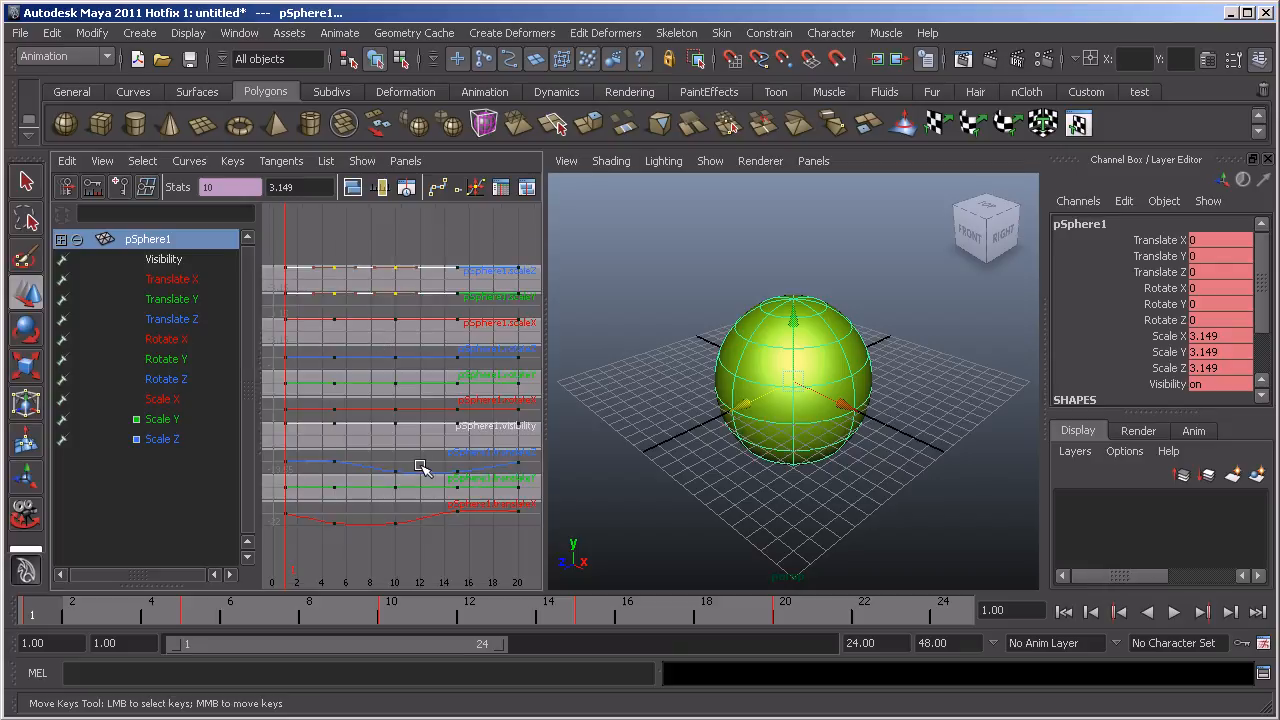